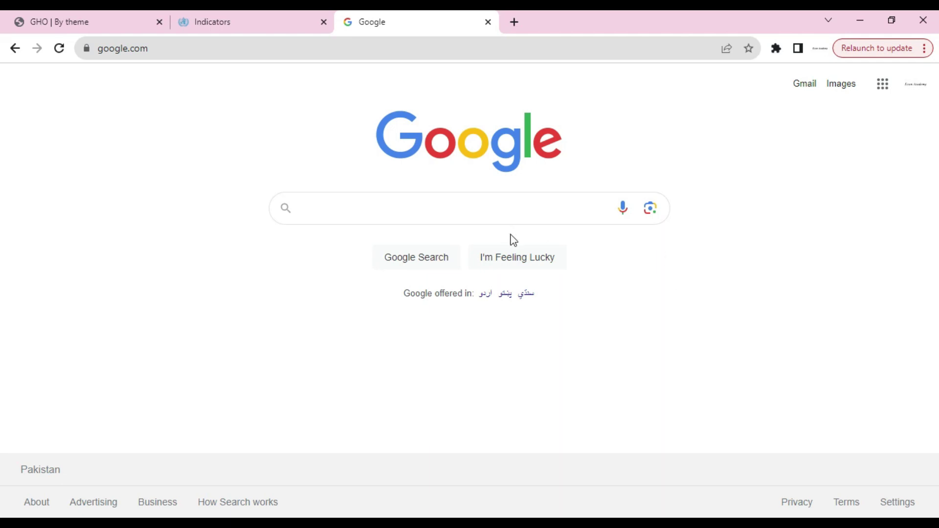
Search Google for 'world health organization' by picking its suggestion after typing 'w'
click(507, 210)
text(w)
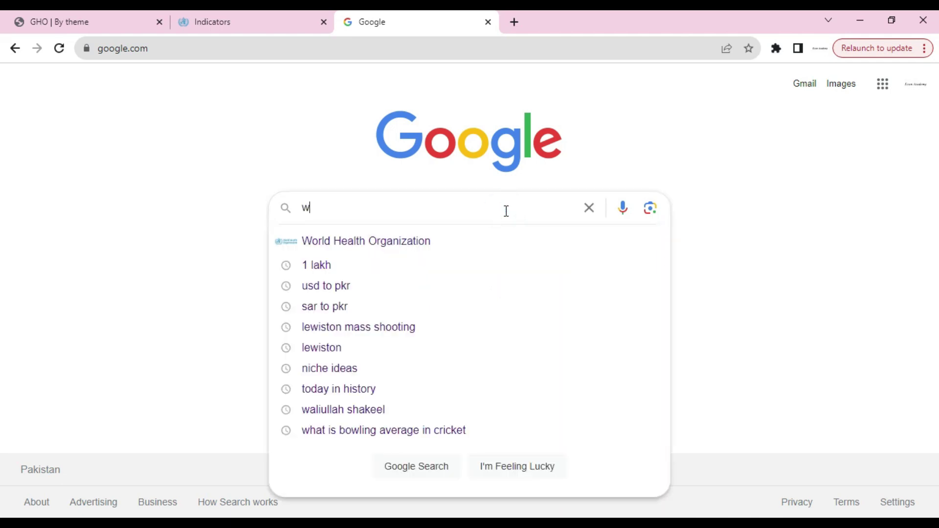
click(408, 242)
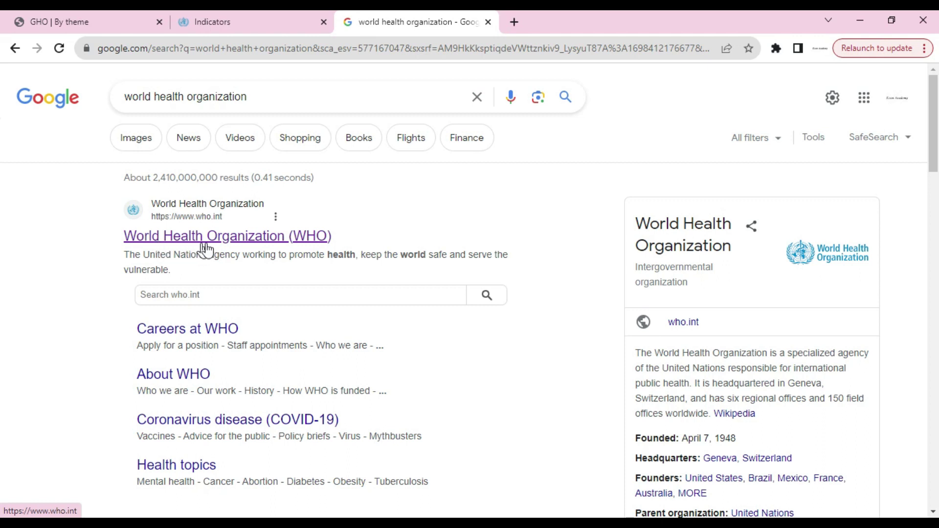
Open the official WHO site at who.int and show its Data menu of resources
click(242, 243)
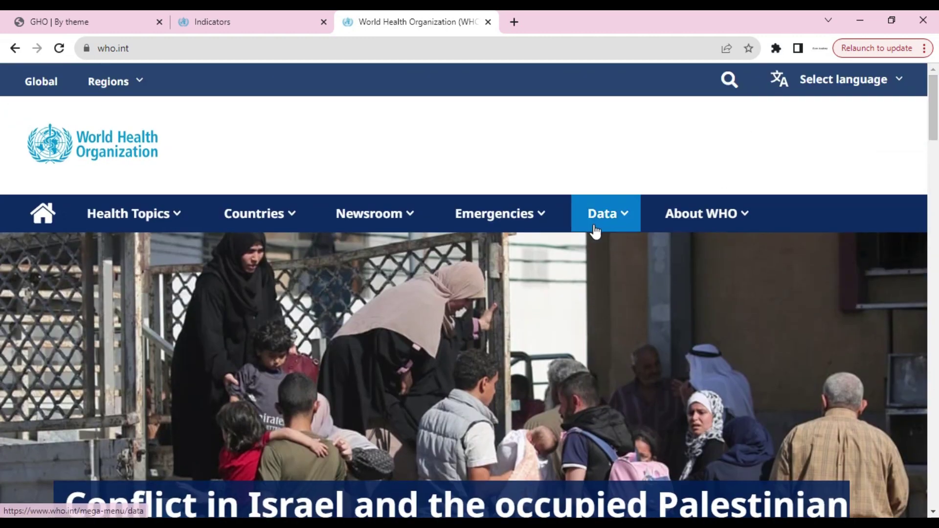
click(595, 229)
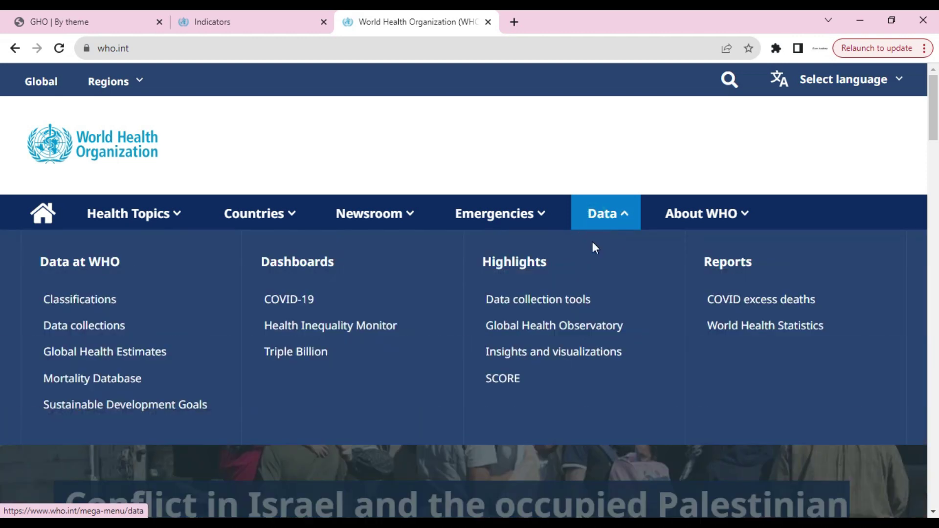
Open the Global Health Observatory page and look through its health data themes
click(568, 334)
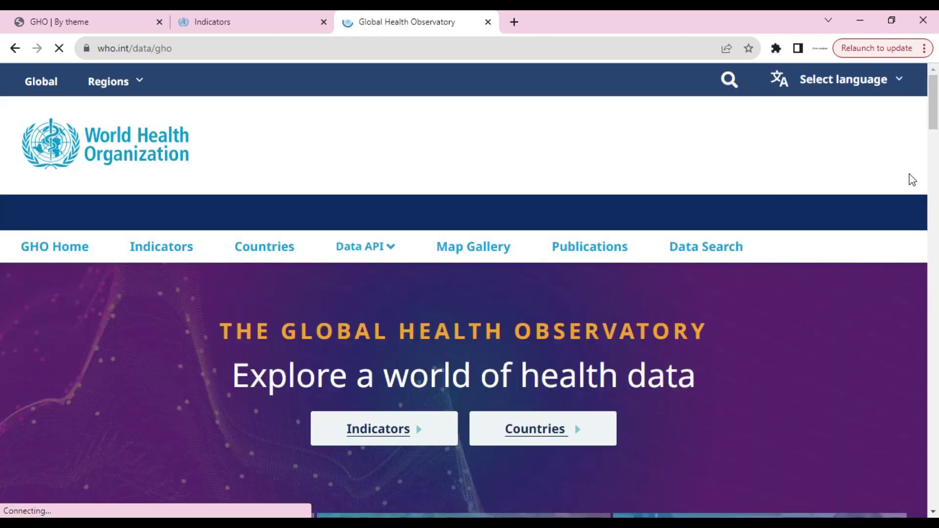
scroll(2, 105, down, 4)
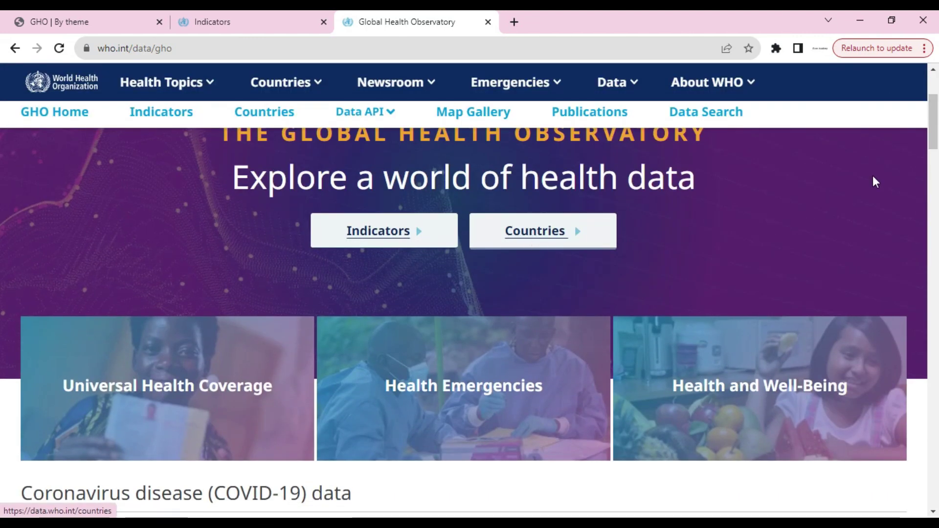
scroll(932, 176, down, 6)
scroll(932, 176, down, 5)
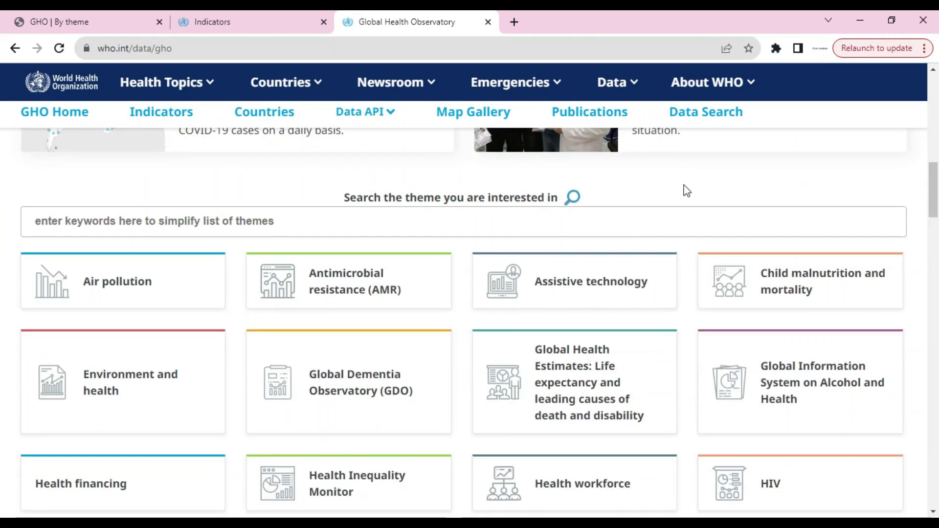
drag(932, 189, 926, 98)
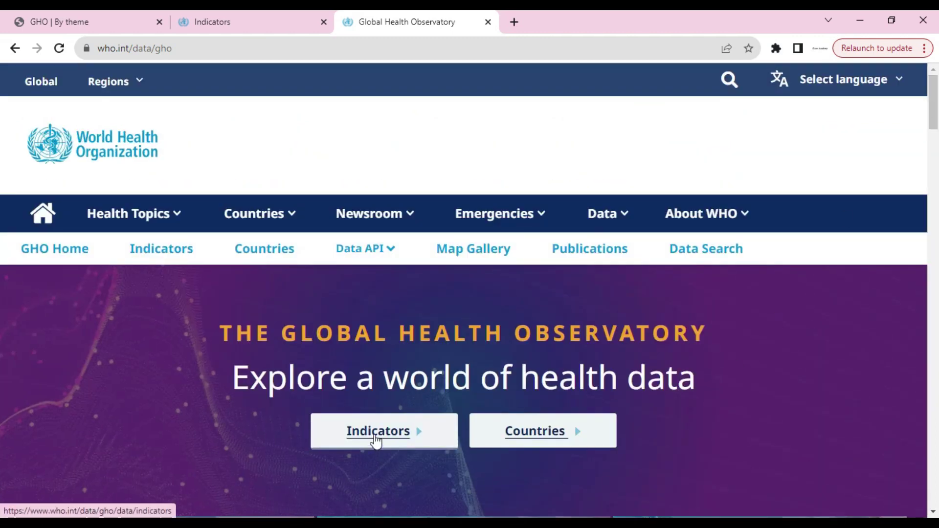
Open the GHO Indicators list in the second tab and browse categories like Health financing and Tuberculosis
click(376, 439)
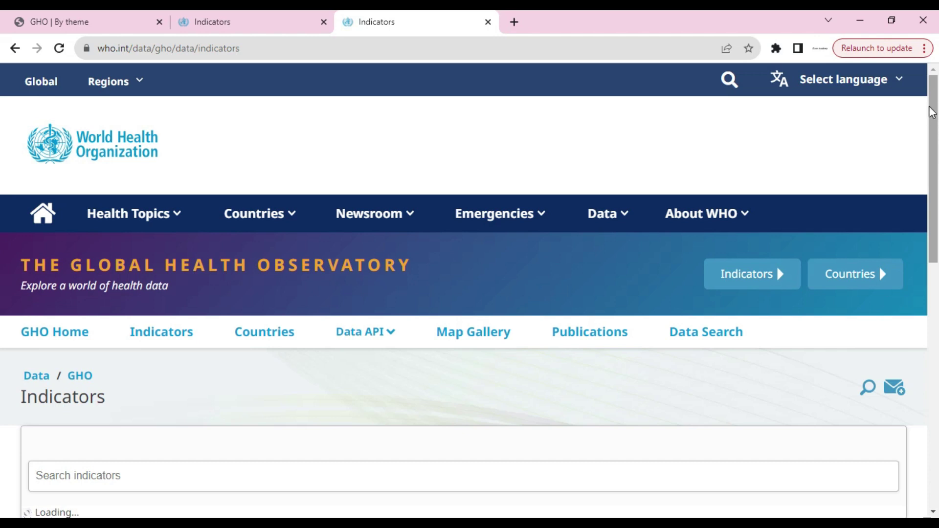
drag(934, 108, 937, 152)
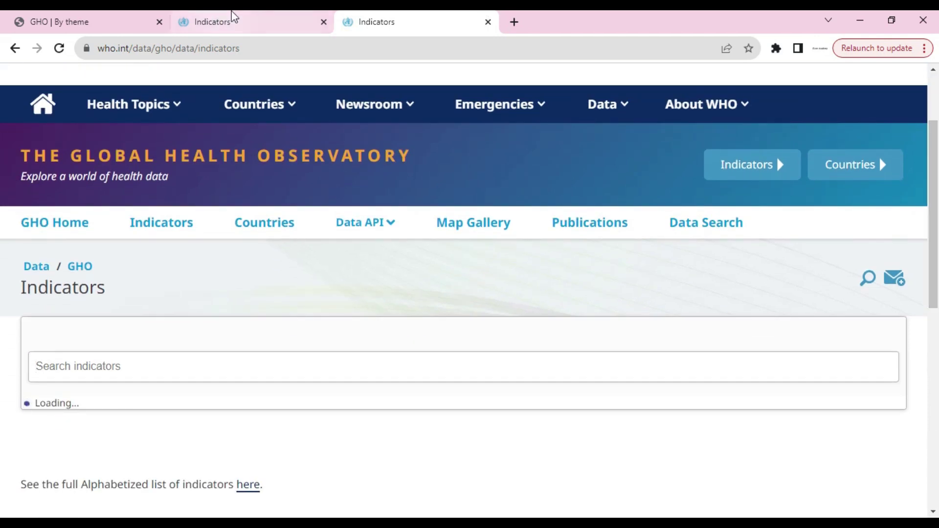
click(223, 29)
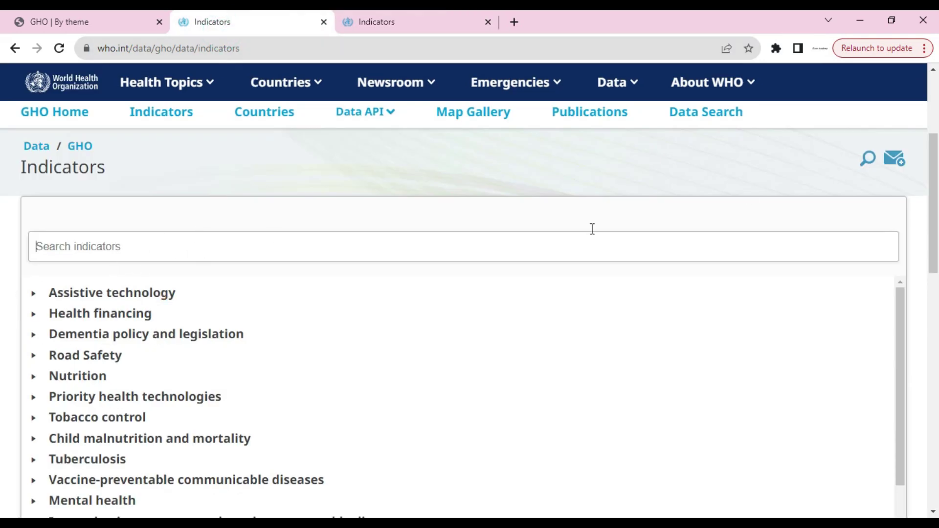
mouse_move(937, 215)
mouse_down()
mouse_move(938, 195)
mouse_move(937, 223)
mouse_up()
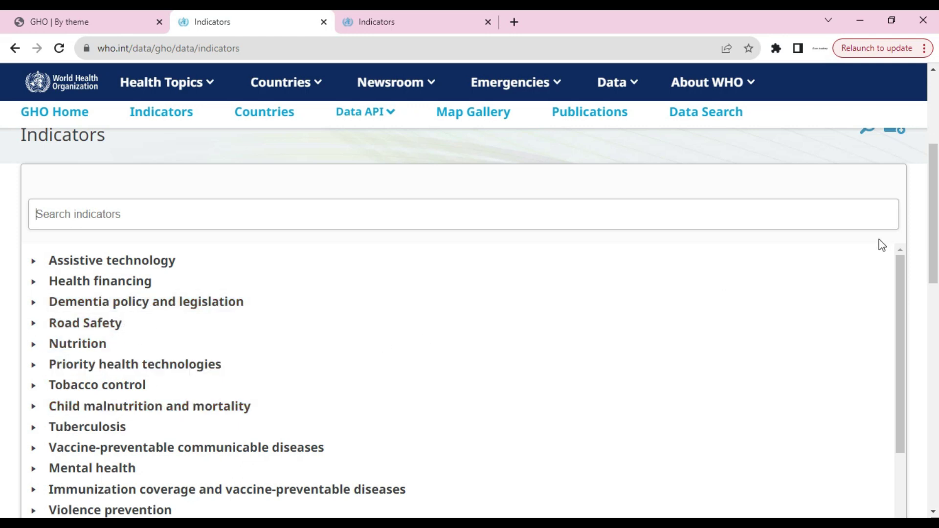
drag(935, 213, 936, 250)
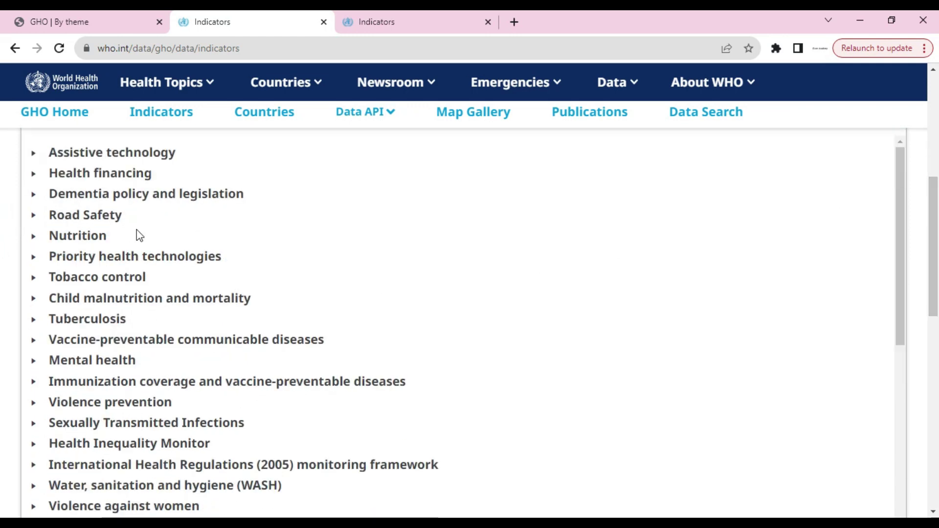
Expand Nutrition, then Body mass index (BMI), to list the Mean BMI (kg/m²) indicators
click(50, 239)
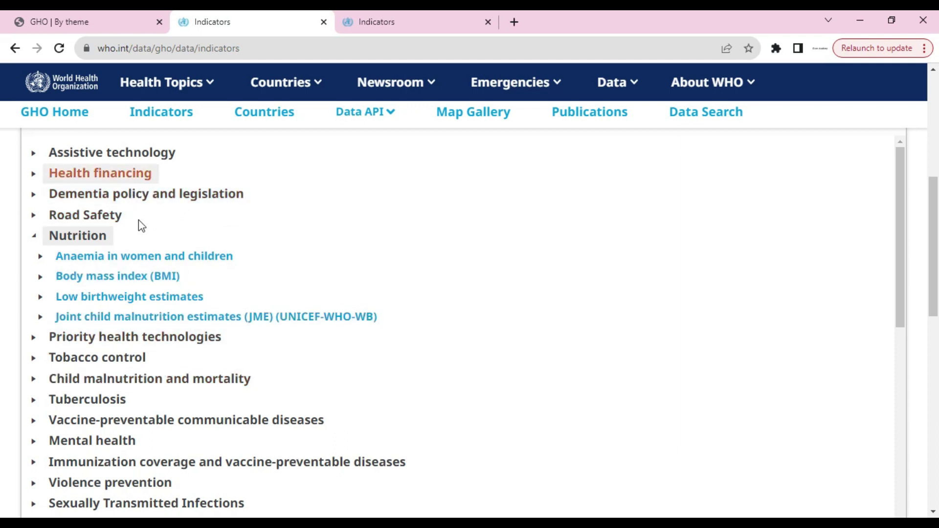
click(131, 285)
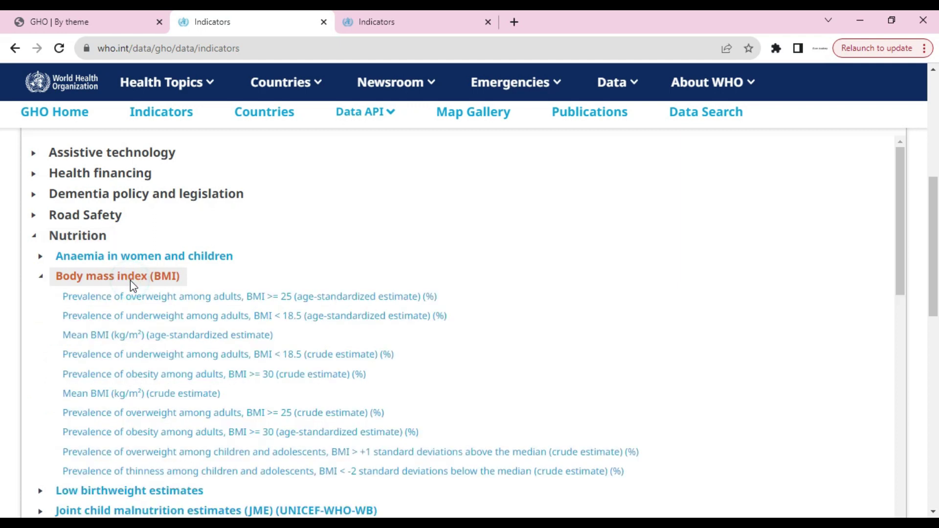
Open the Mean BMI (age-standardized estimate) indicator and show its data table of country values by sex
click(106, 342)
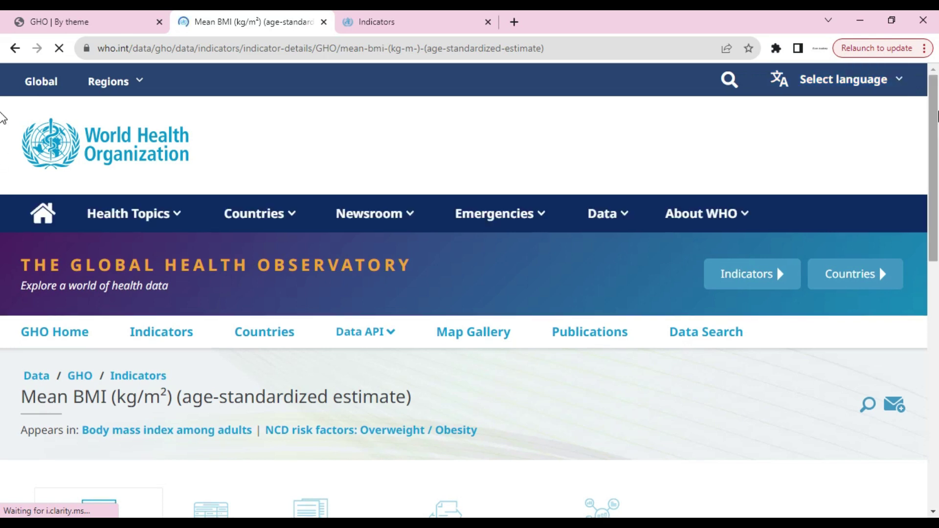
scroll(2, 196, down, 5)
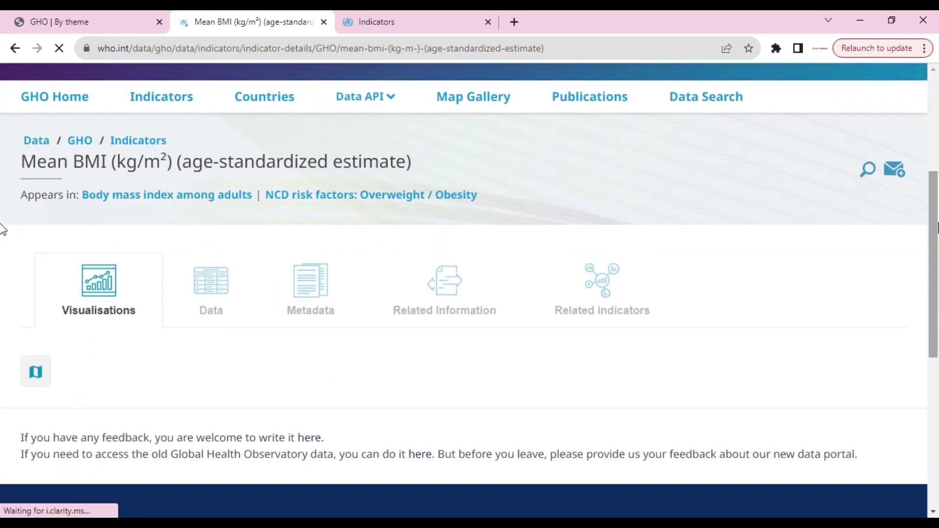
scroll(2, 230, down, 2)
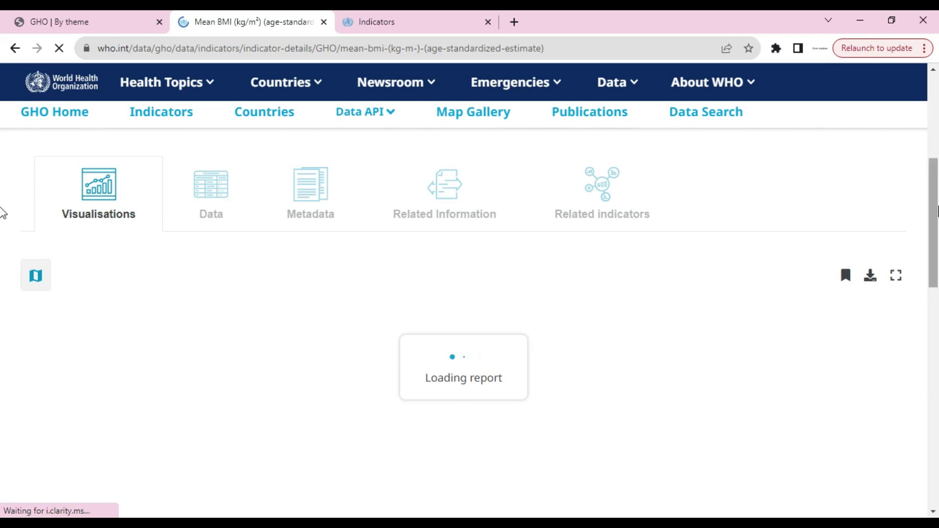
scroll(2, 186, down, 1)
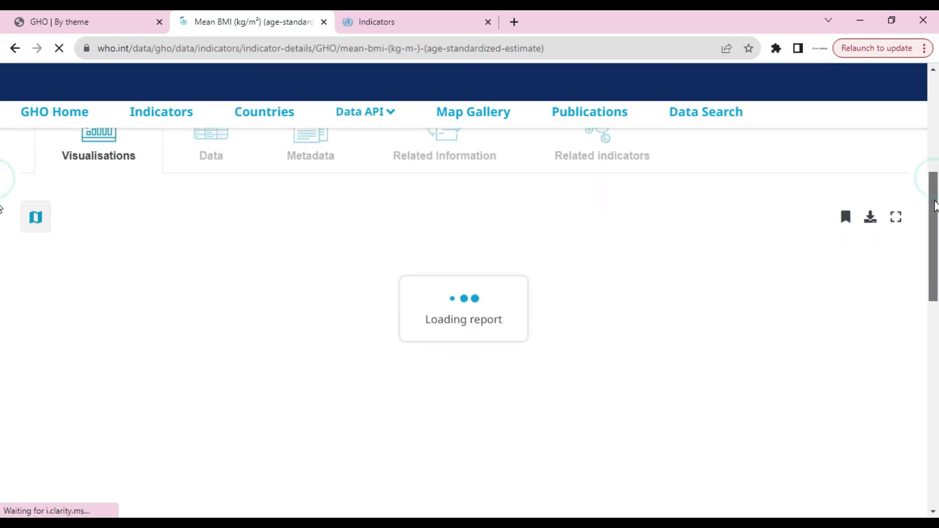
scroll(3, 174, up, 2)
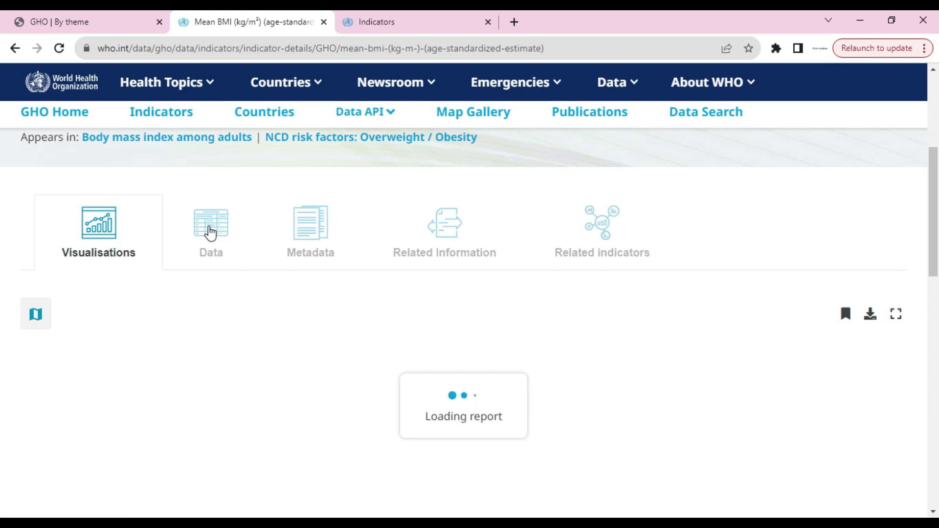
click(211, 233)
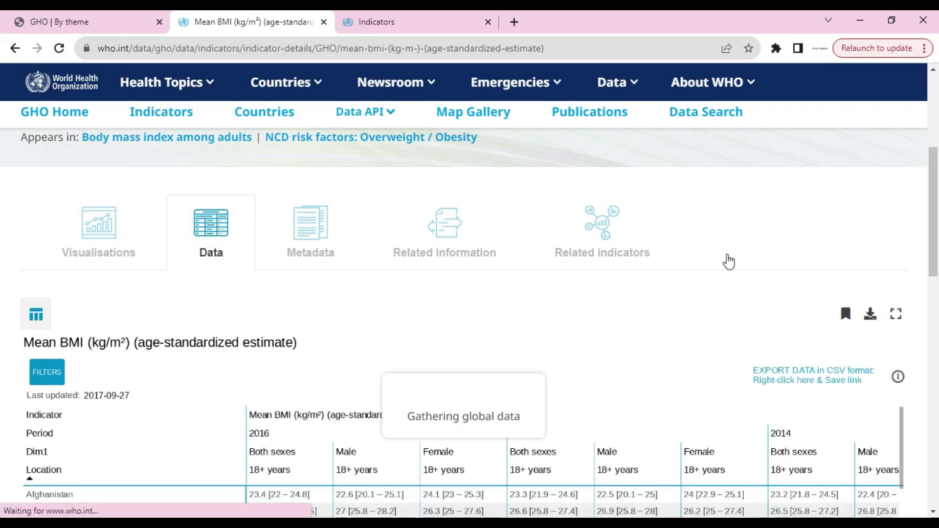
mouse_move(937, 186)
mouse_down()
mouse_move(937, 302)
mouse_move(937, 202)
mouse_up()
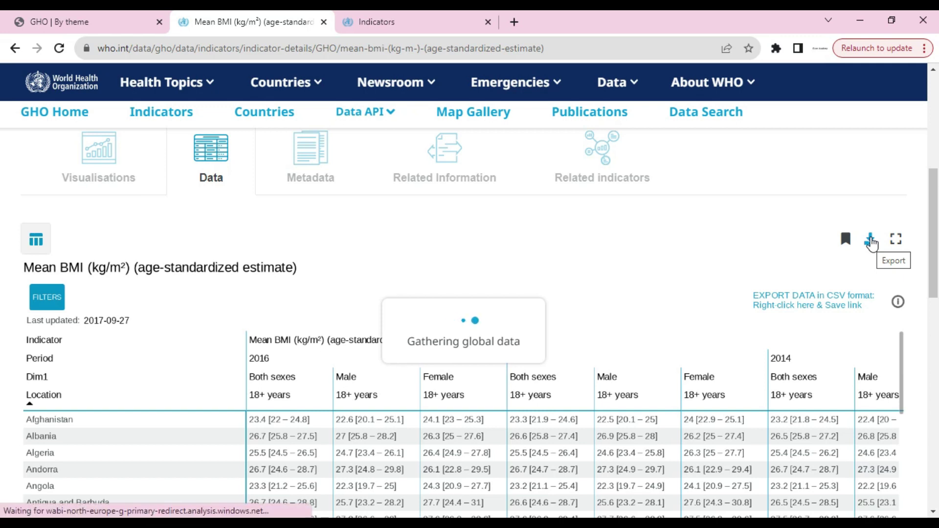
right_click(871, 242)
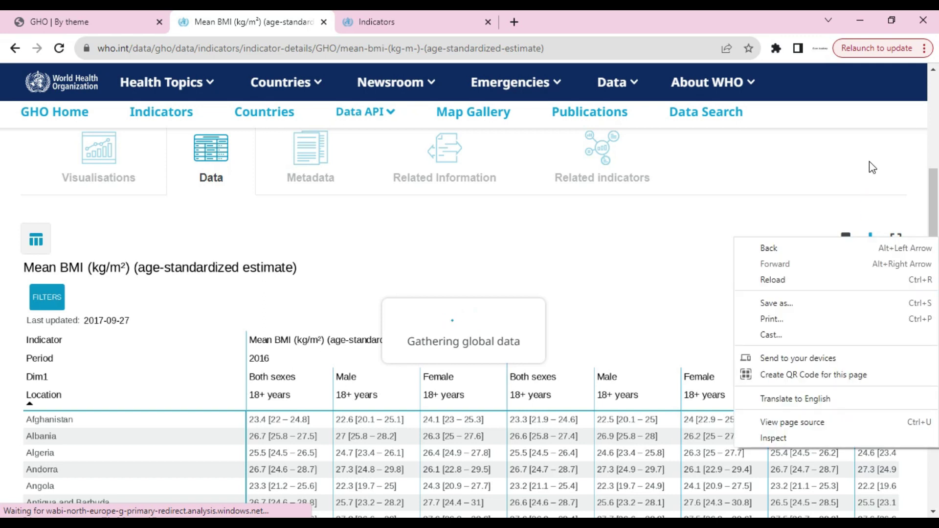
click(872, 167)
click(871, 242)
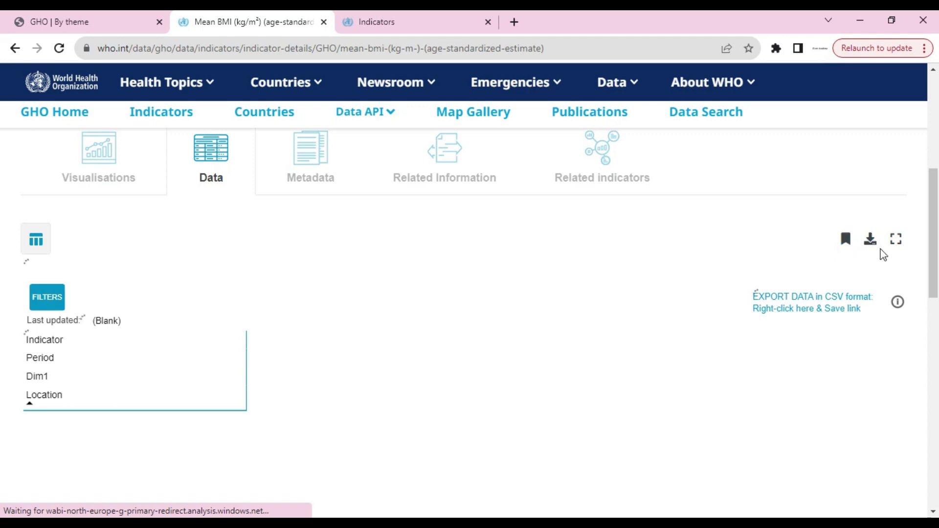
click(872, 240)
Save the Mean BMI 'EXPORT DATA in CSV format' link as 'data (1)' on drive G:
click(771, 306)
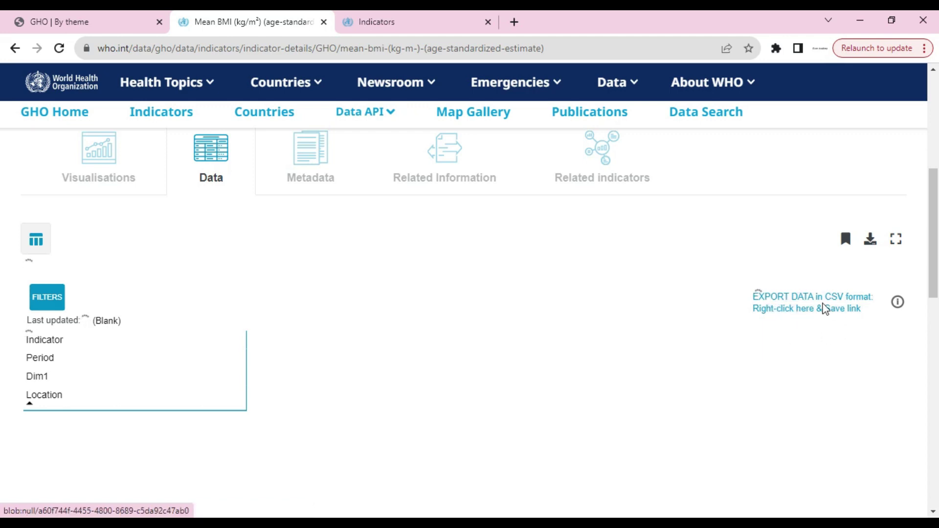
triple_click(800, 302)
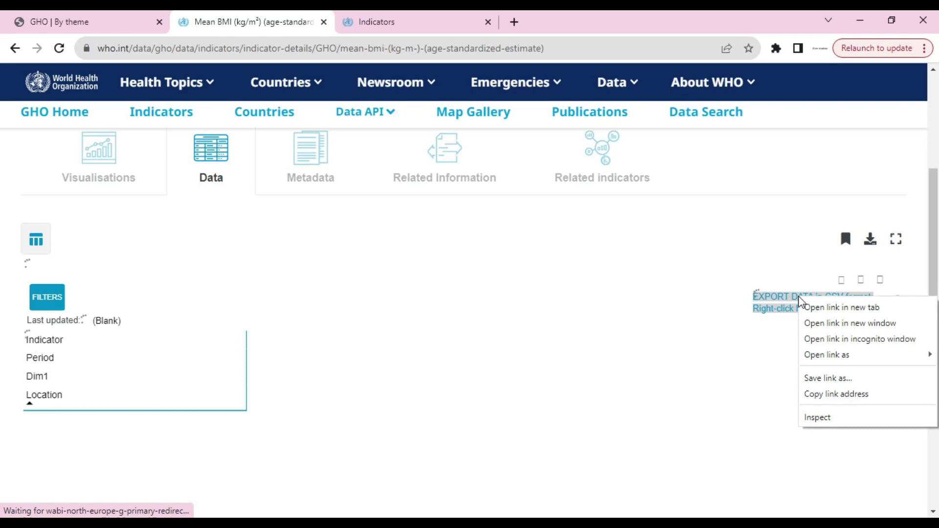
click(831, 379)
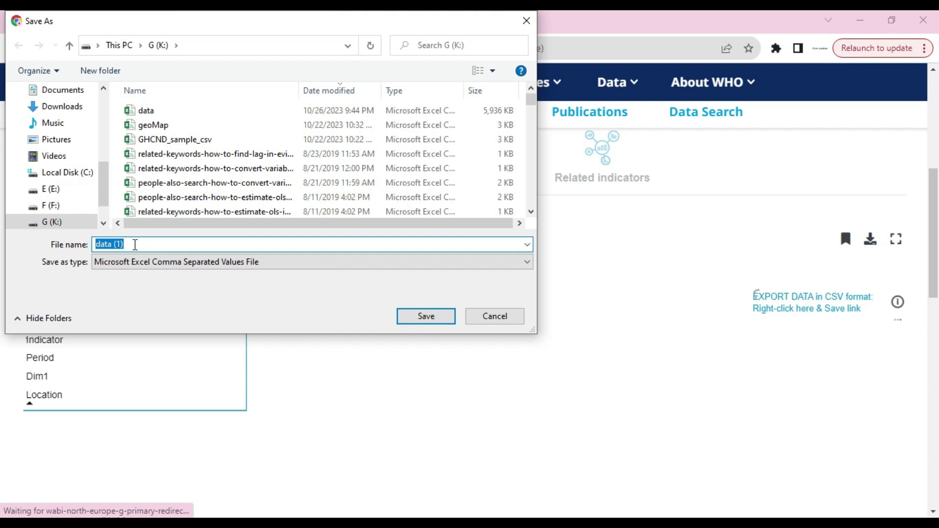
click(432, 316)
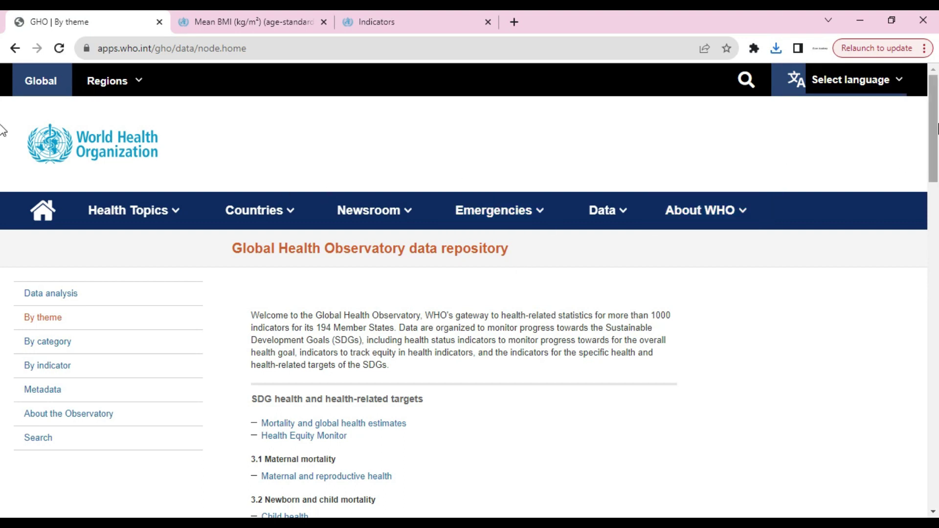
scroll(3, 123, down, 4)
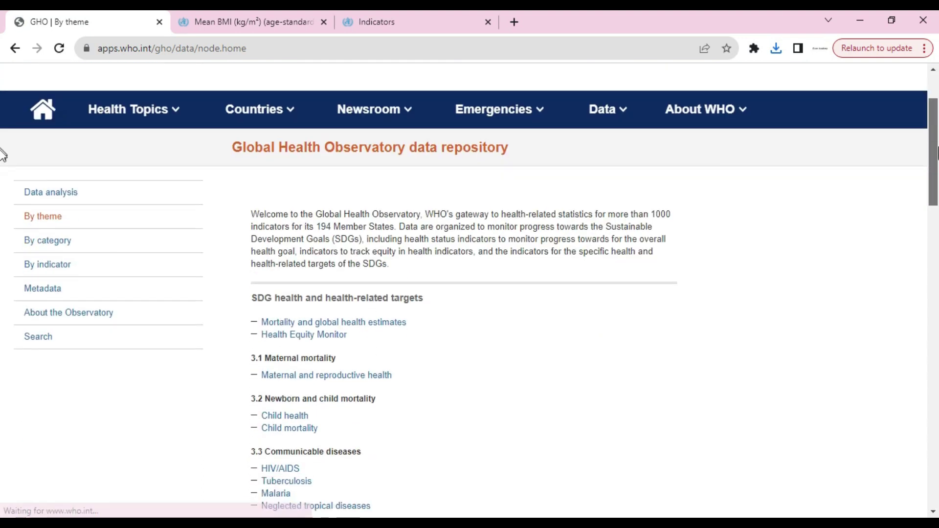
scroll(3, 157, up, 4)
scroll(3, 146, down, 14)
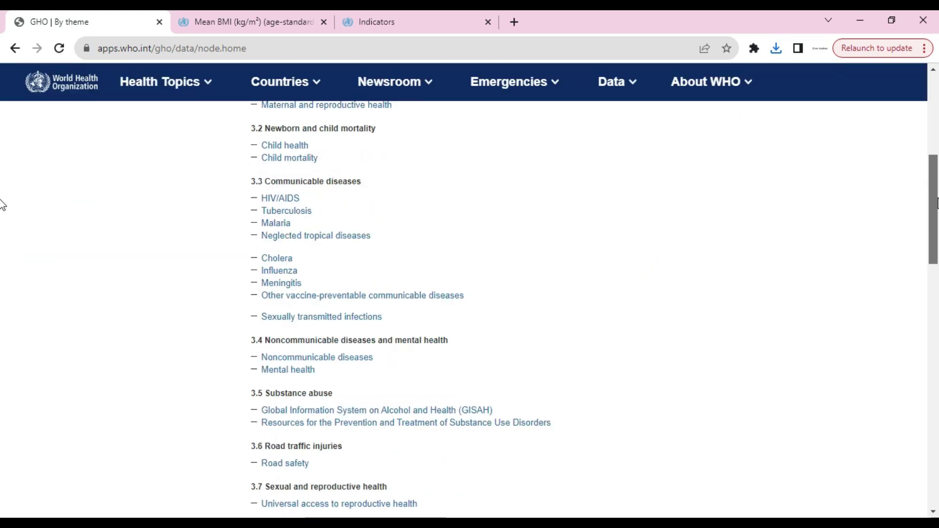
scroll(2, 282, up, 13)
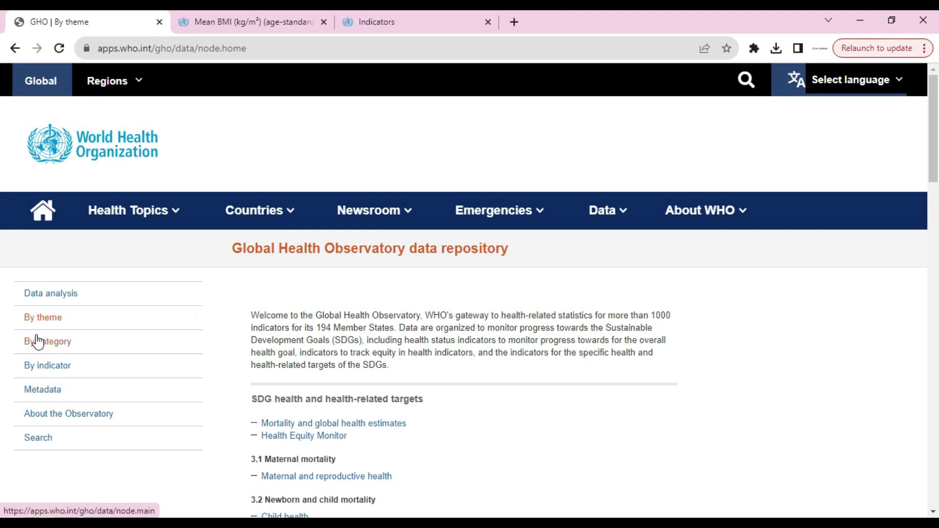
Browse data tables by indicator and open 'Average price 500 mls Beer in US$'
click(55, 367)
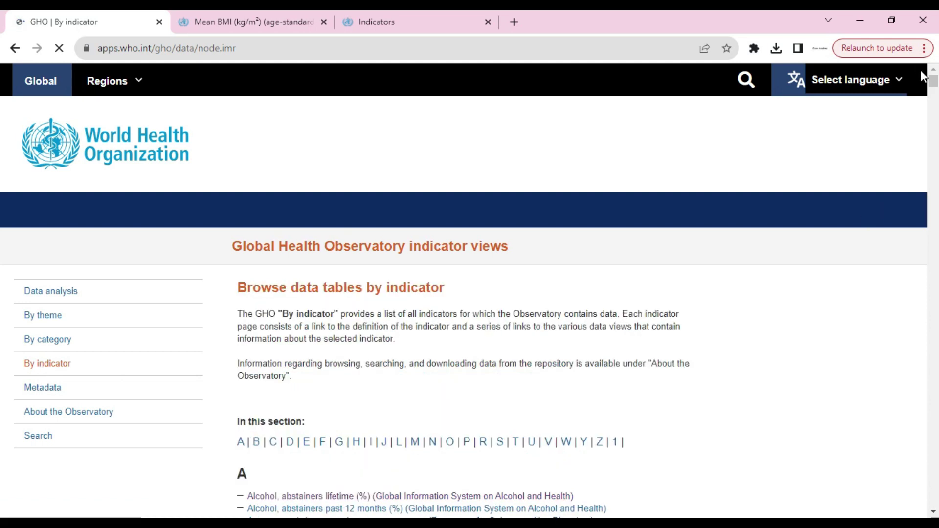
click(933, 512)
scroll(933, 511, down, 15)
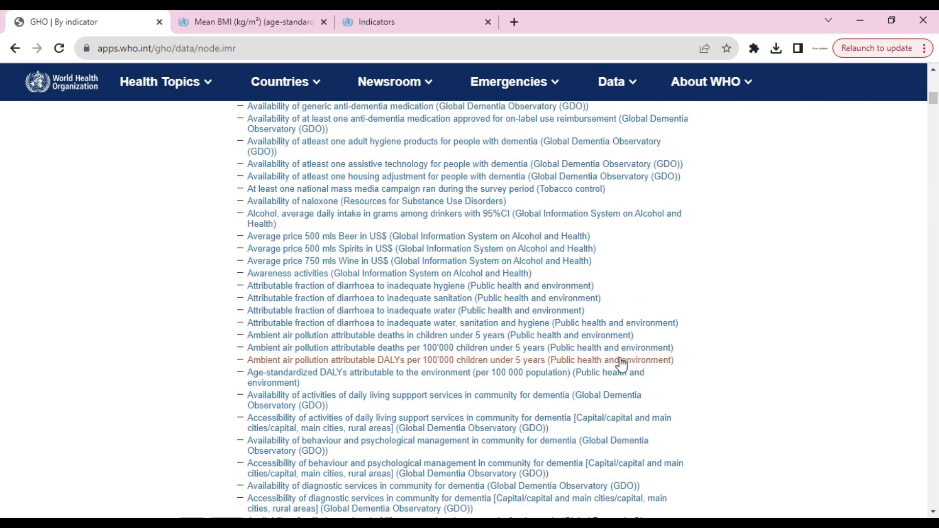
click(384, 242)
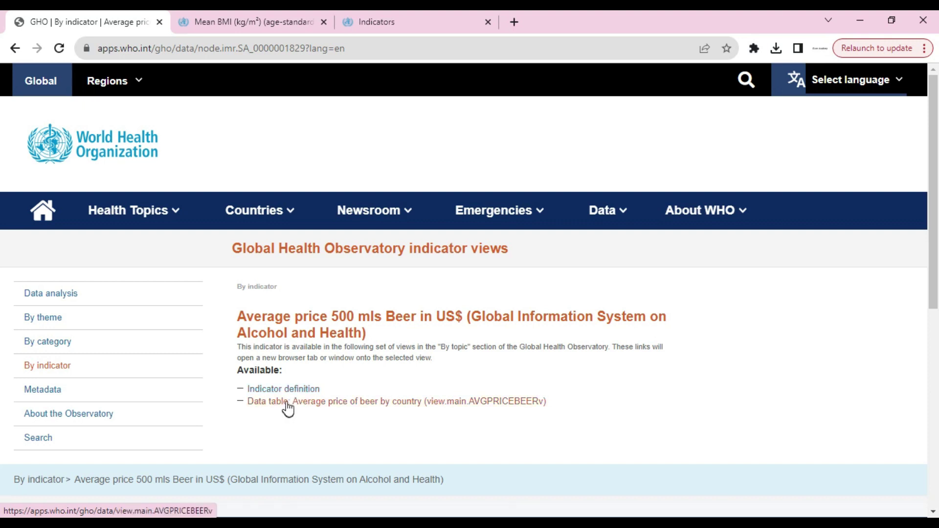
Open the 'Average price of beer by country' table and review its 2016 prices
click(288, 403)
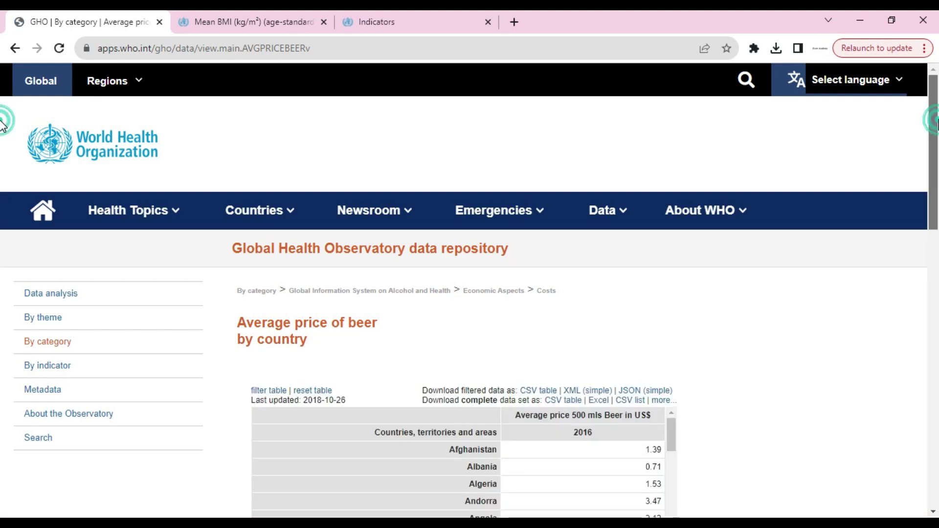
scroll(2, 147, down, 3)
scroll(2, 181, down, 5)
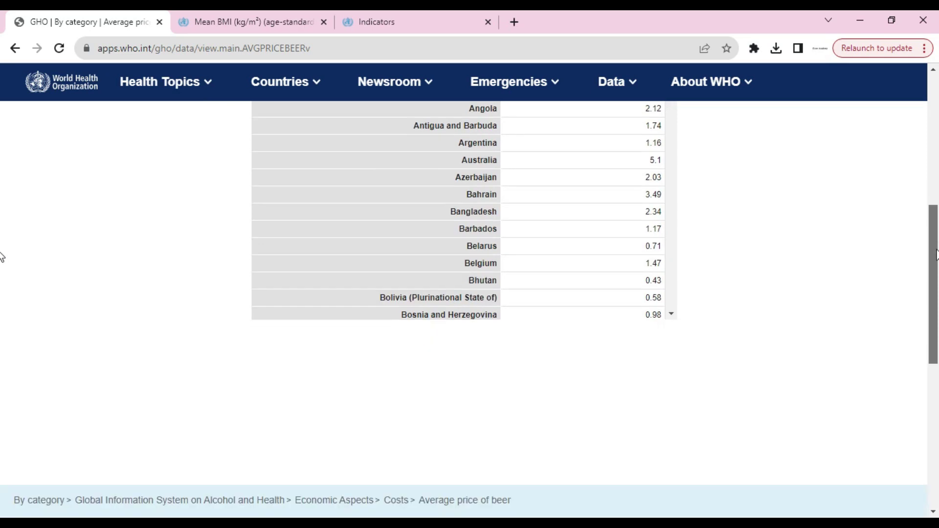
scroll(2, 195, up, 3)
scroll(2, 196, up, 2)
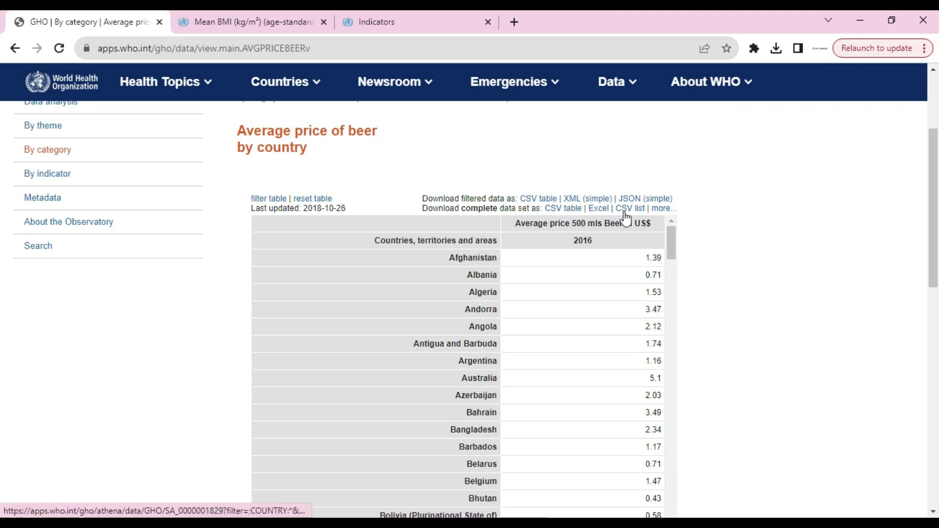
Expand 'more...' to show all download formats for the complete beer price data set
click(667, 211)
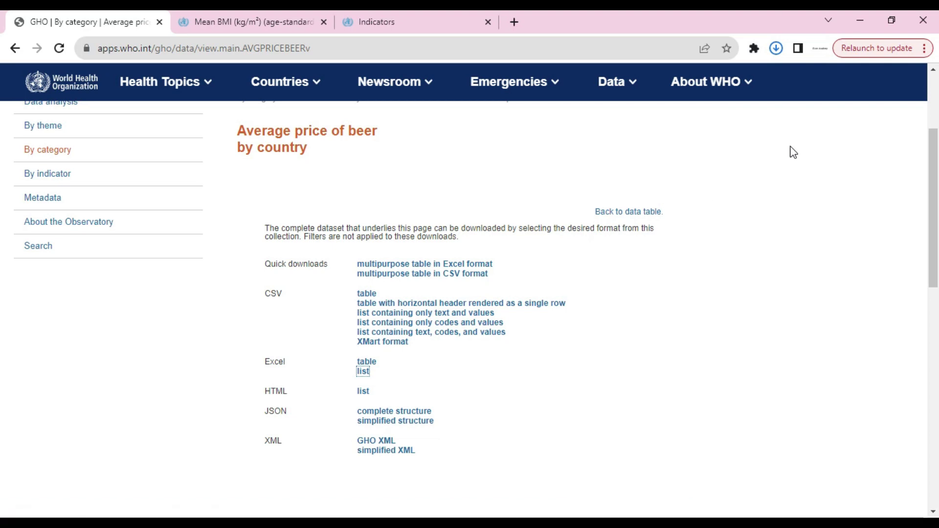
click(777, 50)
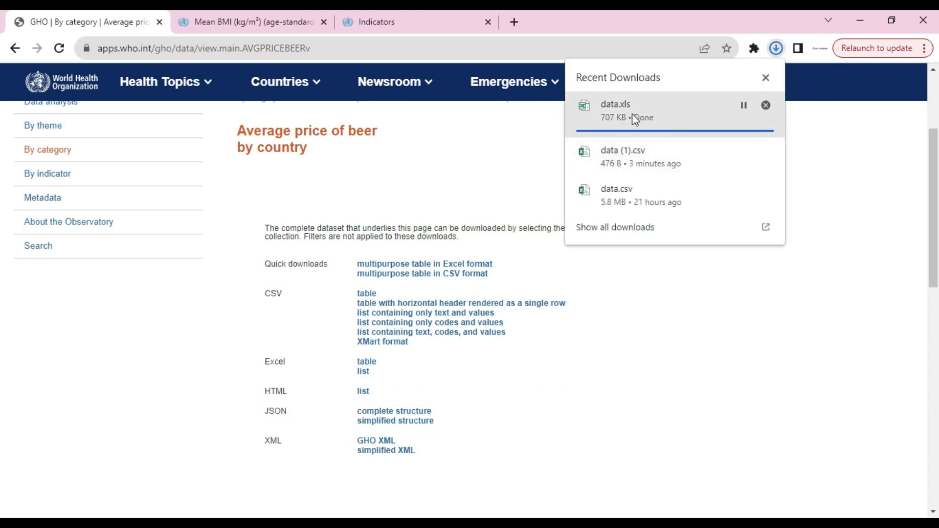
click(847, 177)
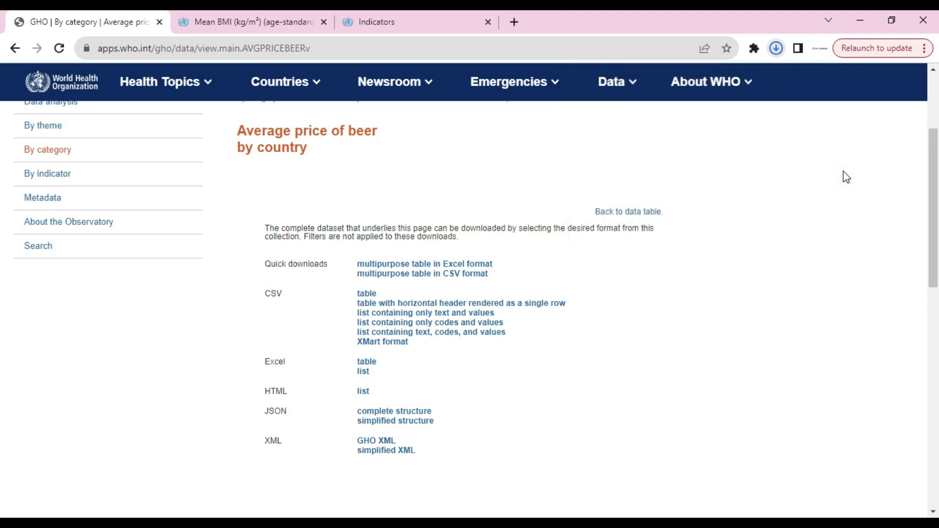